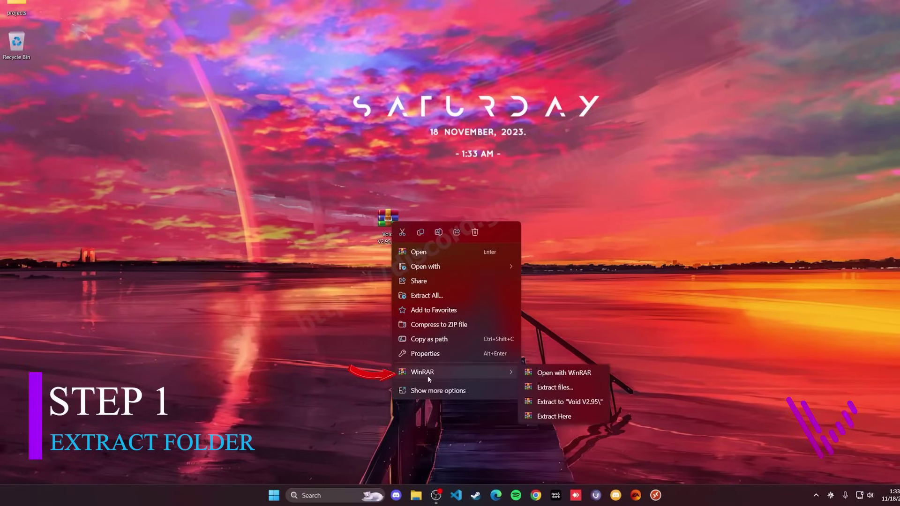
Step: Extract the Void archive to the desktop, open the Void V2.95 folder and select Void Serial-Checker.exe
mouse_move(445, 372)
click(571, 417)
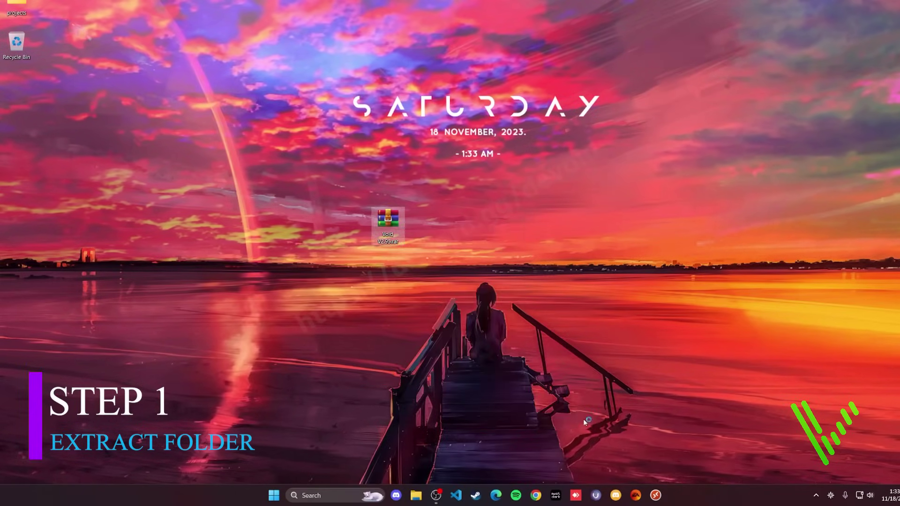
drag(16, 84, 500, 259)
double_click(490, 264)
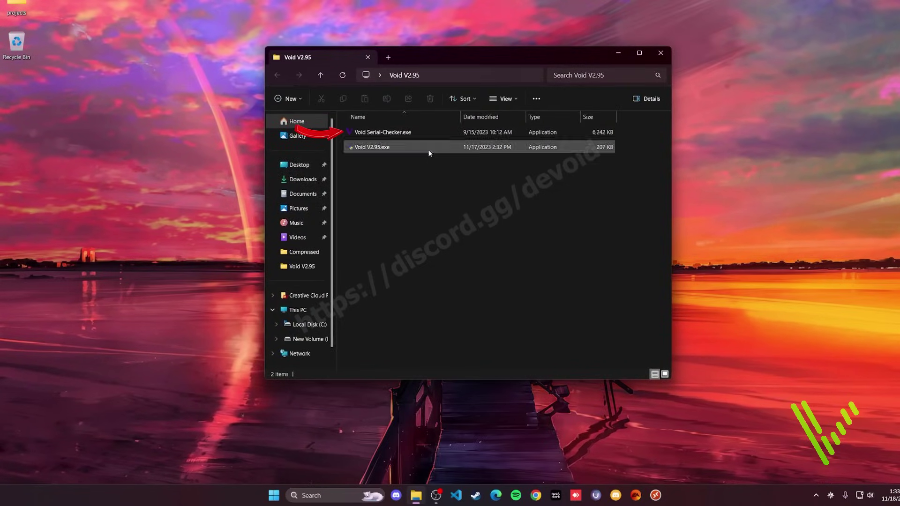
click(419, 134)
Step: Run the serial checker, note motherboard serial ILOVEVOID999999999, and save serials with option 1
double_click(419, 136)
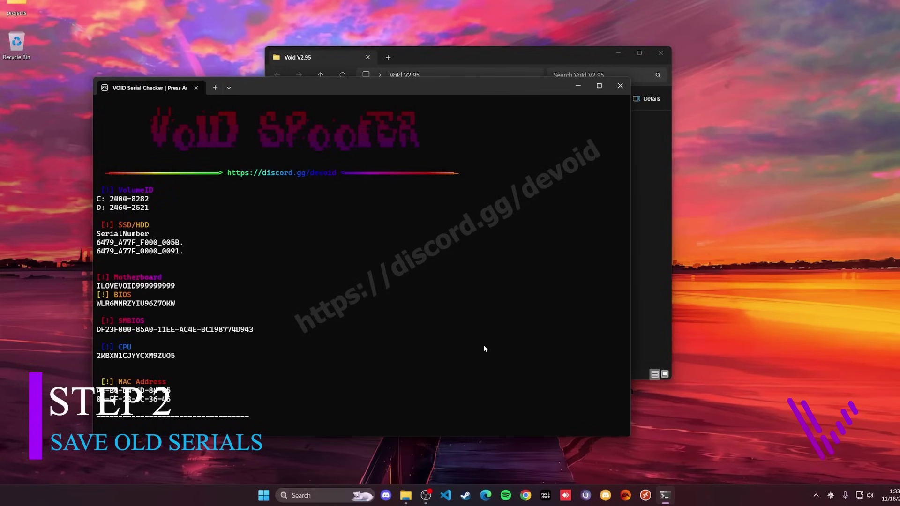
drag(299, 79, 254, 43)
drag(137, 222, 48, 222)
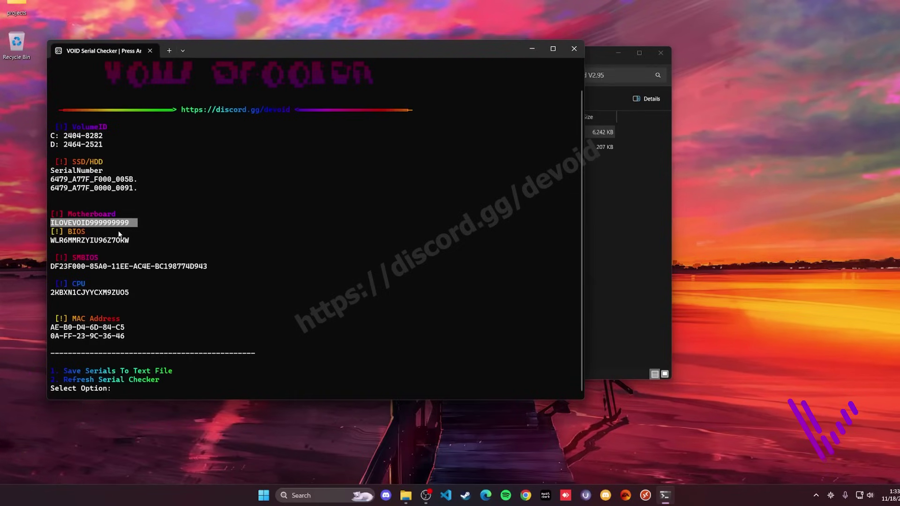
text(1)
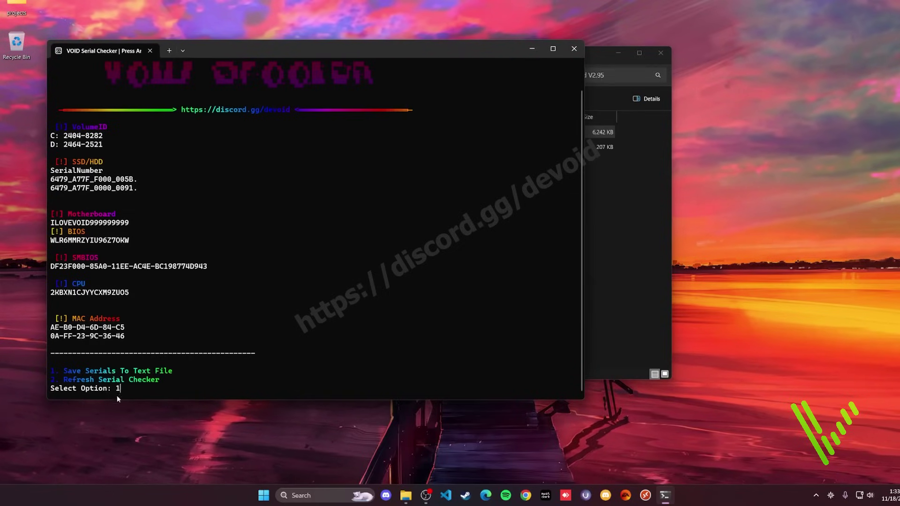
key(Return)
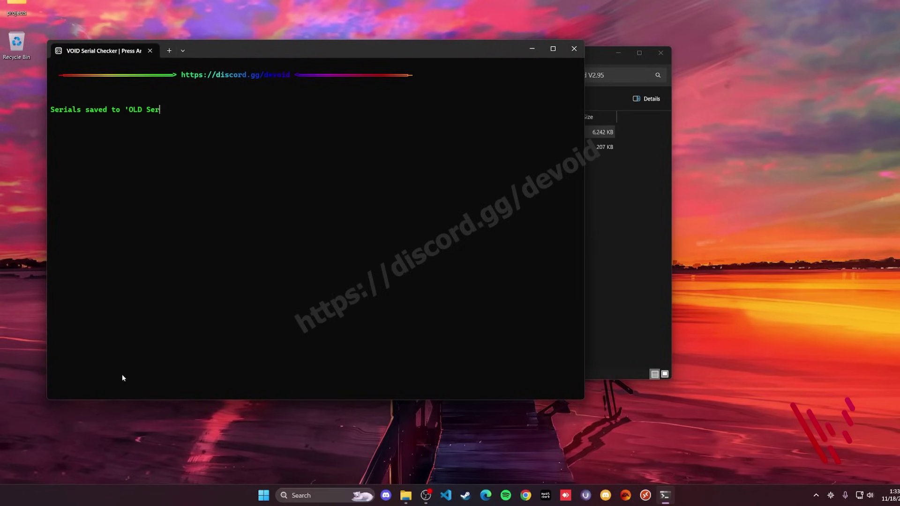
drag(585, 199, 380, 201)
Step: Open OLD Serials.txt in Notepad, look over the saved serials, then minimize Notepad
click(477, 207)
double_click(427, 135)
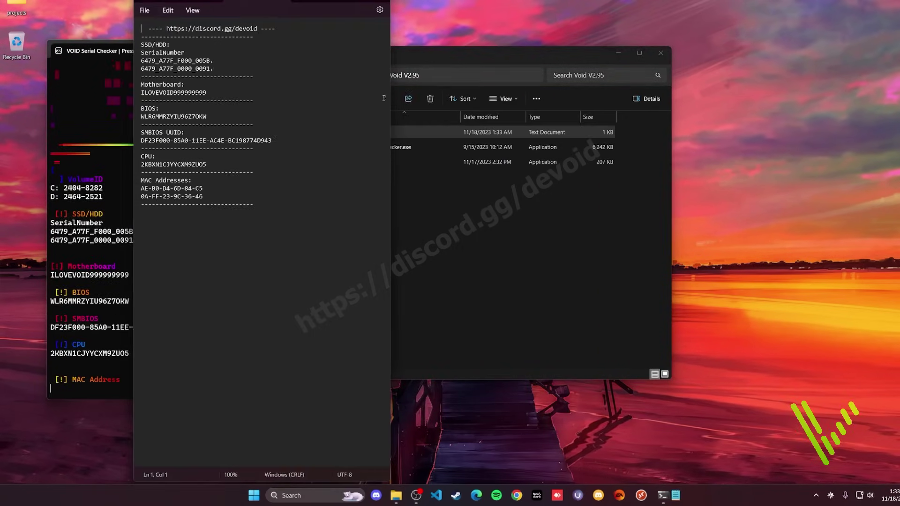
drag(317, 3, 495, 42)
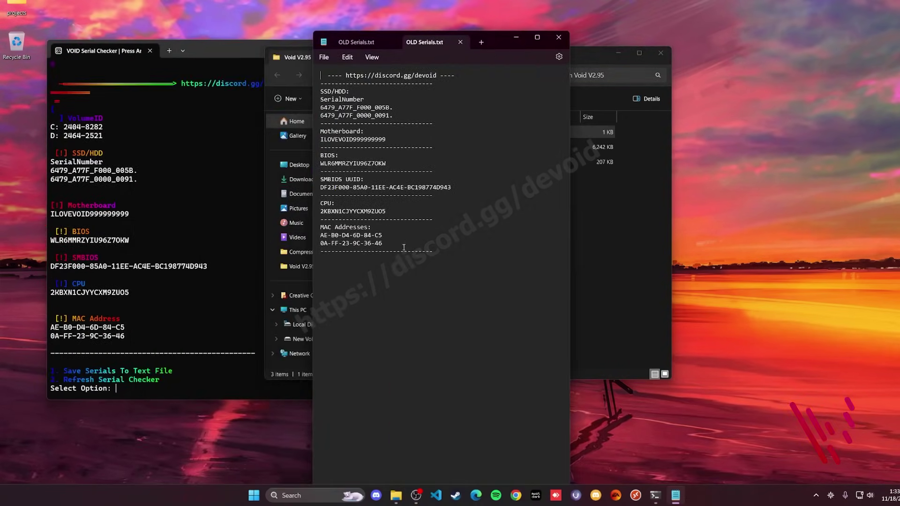
drag(403, 249, 317, 85)
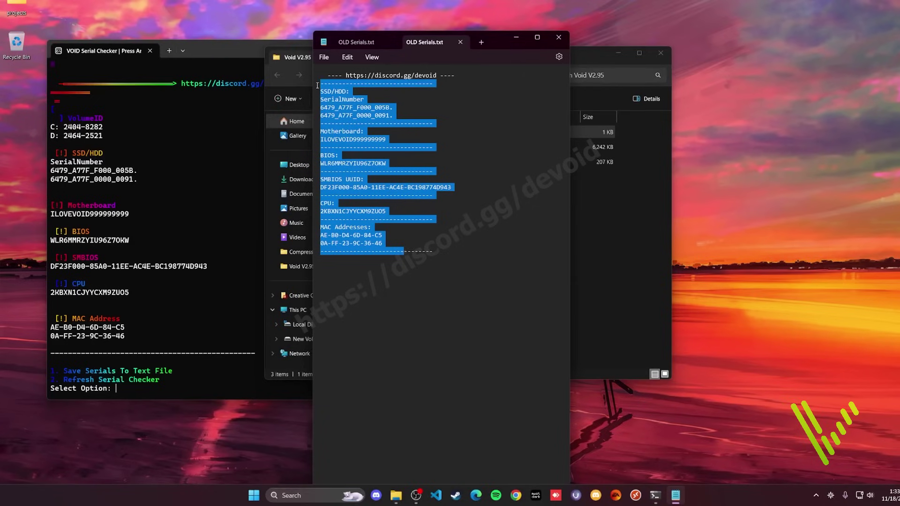
click(514, 38)
drag(241, 49, 211, 45)
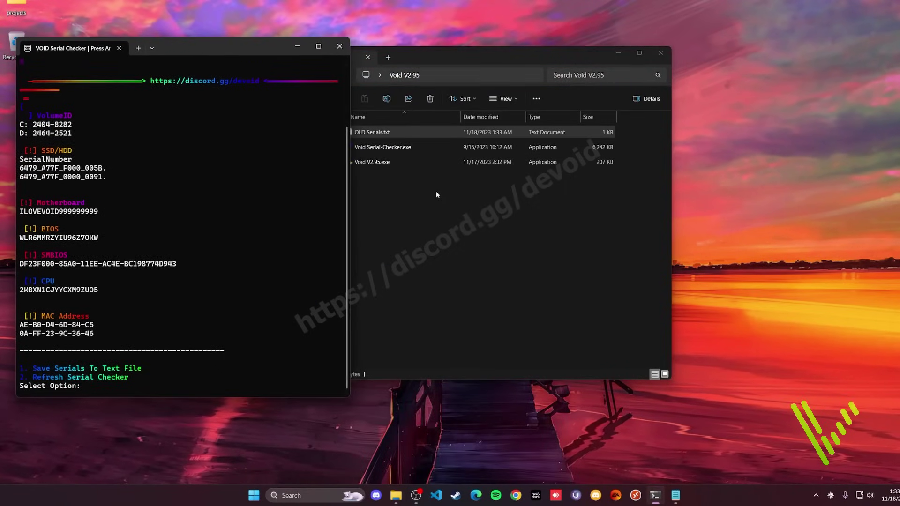
Step: Launch Void V2.95.exe and center its console window on screen
double_click(402, 162)
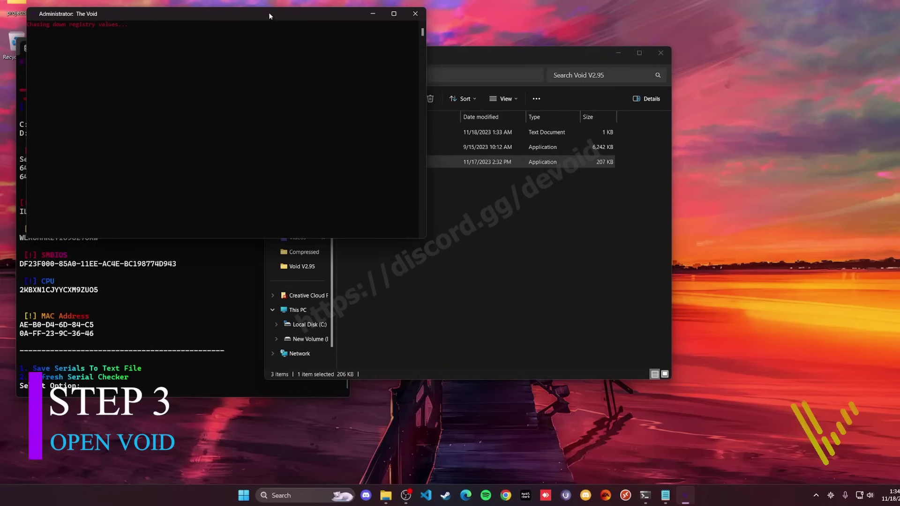
drag(268, 12, 463, 117)
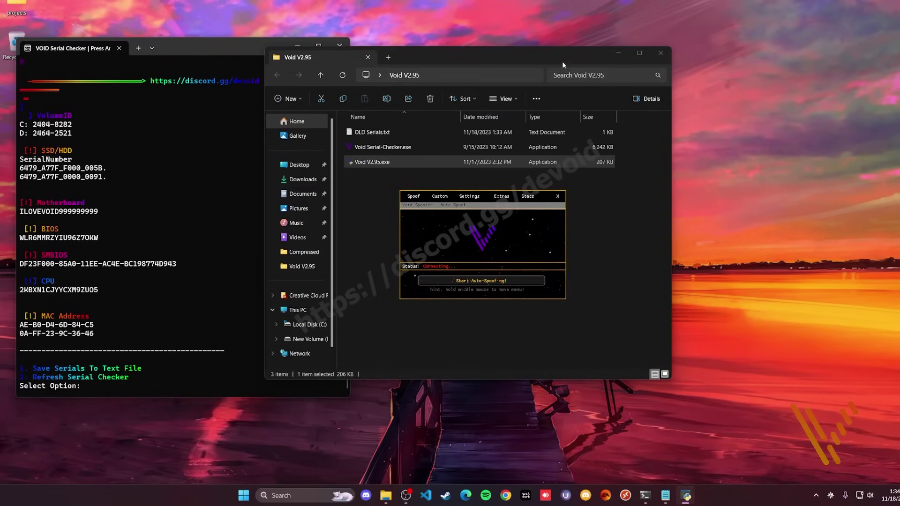
Step: Browse the spoofer's Stats, Extras, Settings and Custom pages, then select the Motherboard field
click(609, 50)
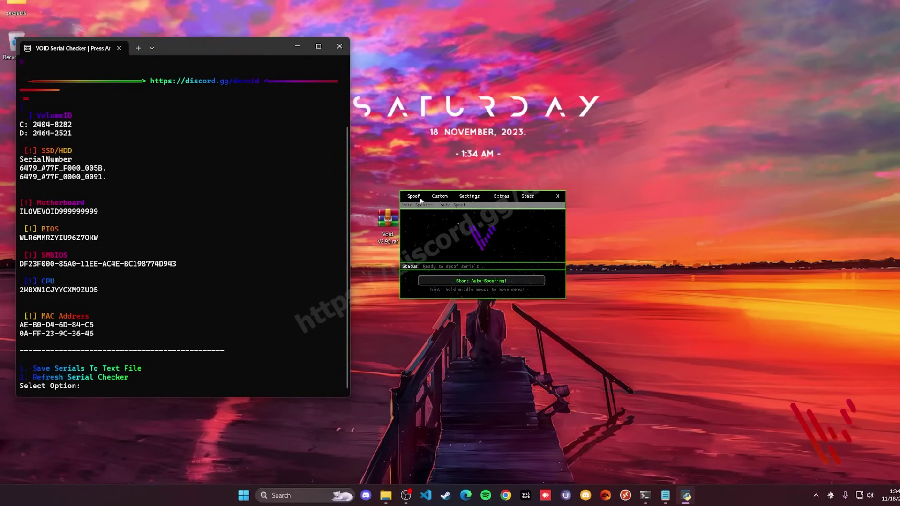
click(528, 197)
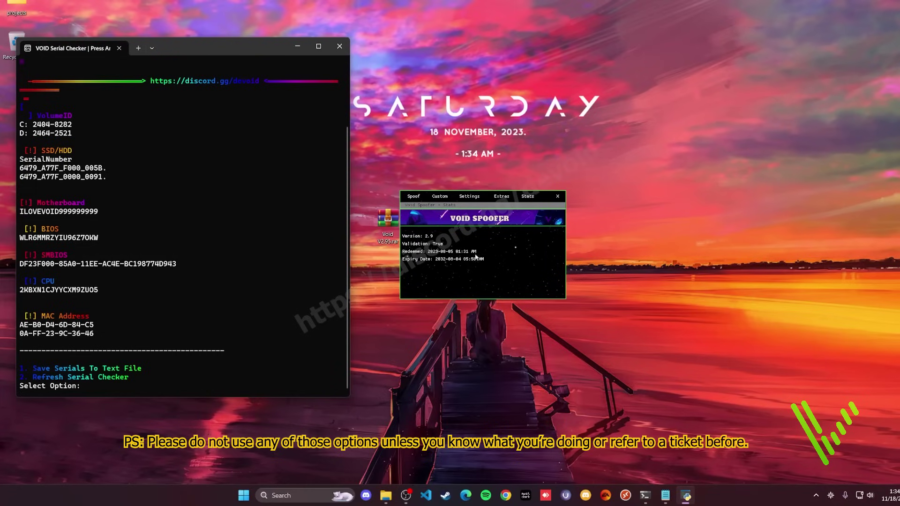
click(504, 197)
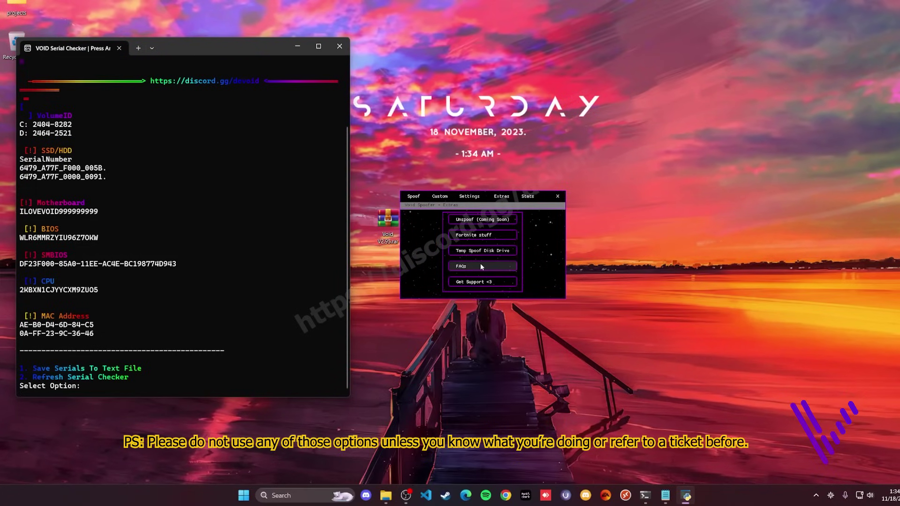
click(469, 196)
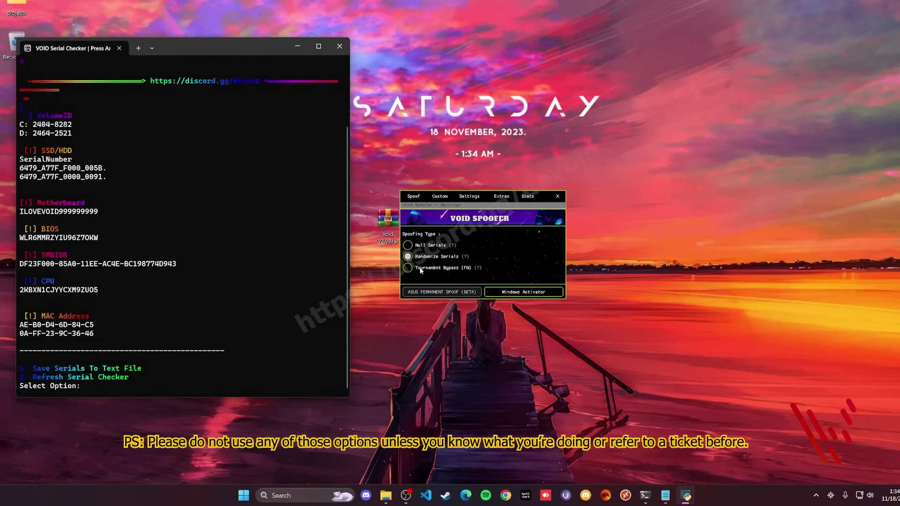
mouse_move(477, 269)
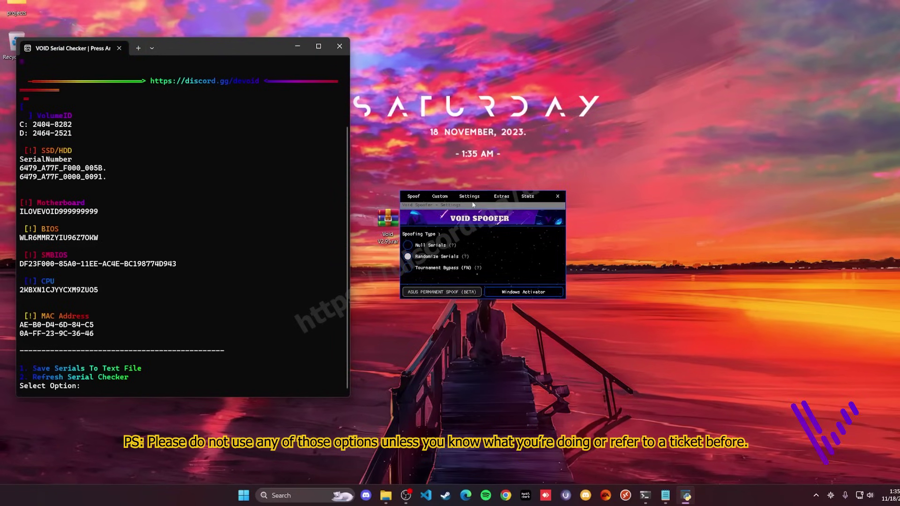
click(440, 197)
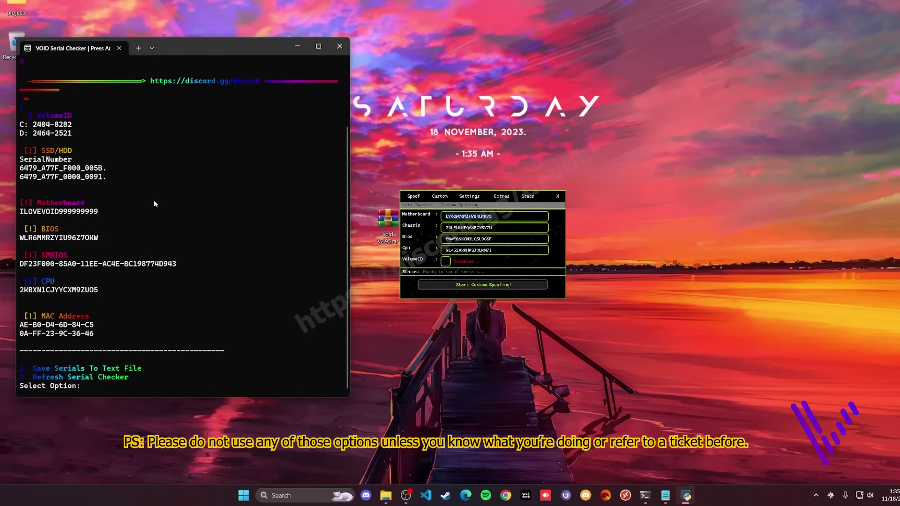
click(489, 216)
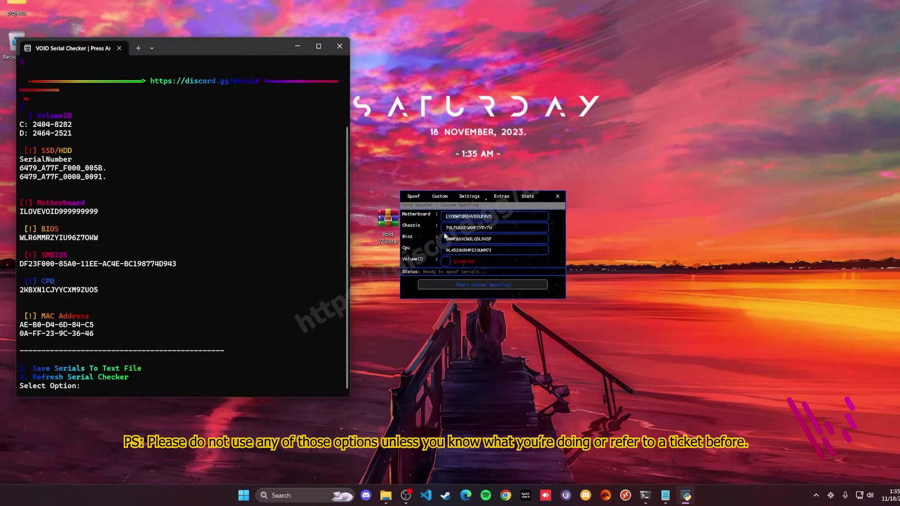
Step: Run Start Auto-Spoofing! from the Spoof page, dismiss the completion message, and focus the checker
click(413, 196)
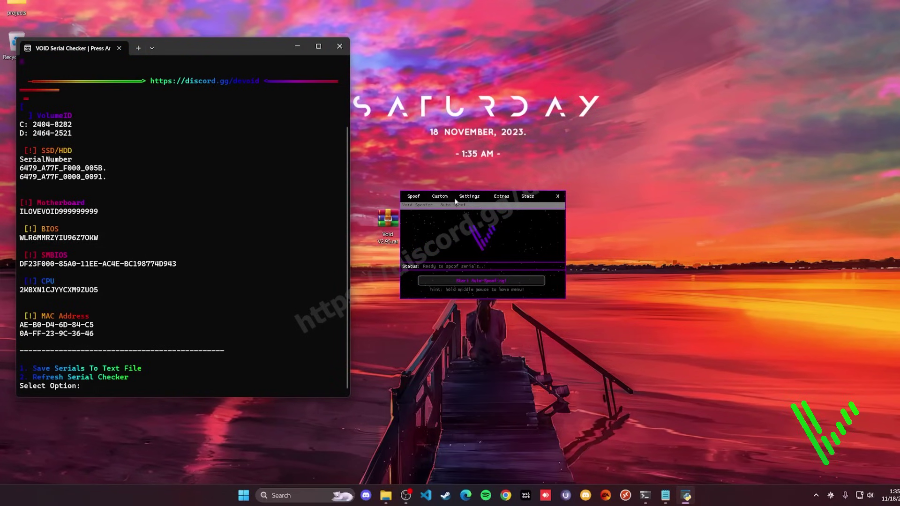
click(513, 281)
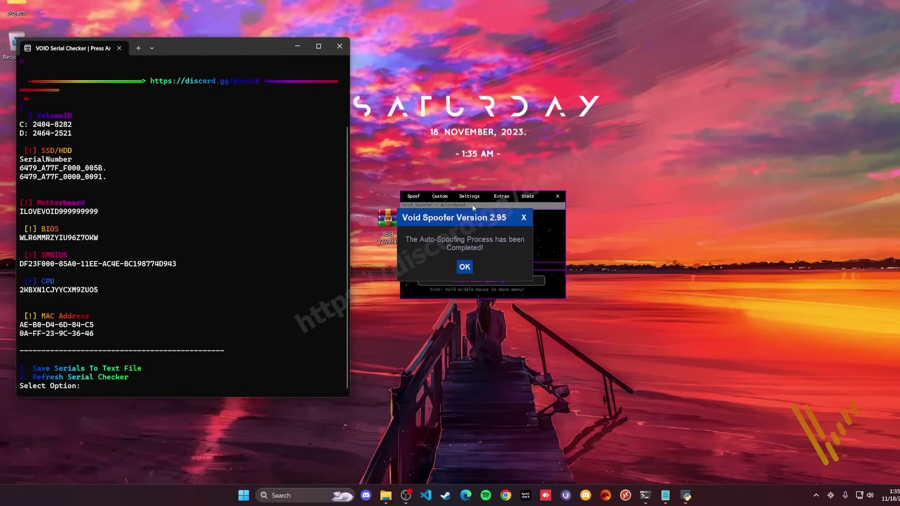
click(472, 266)
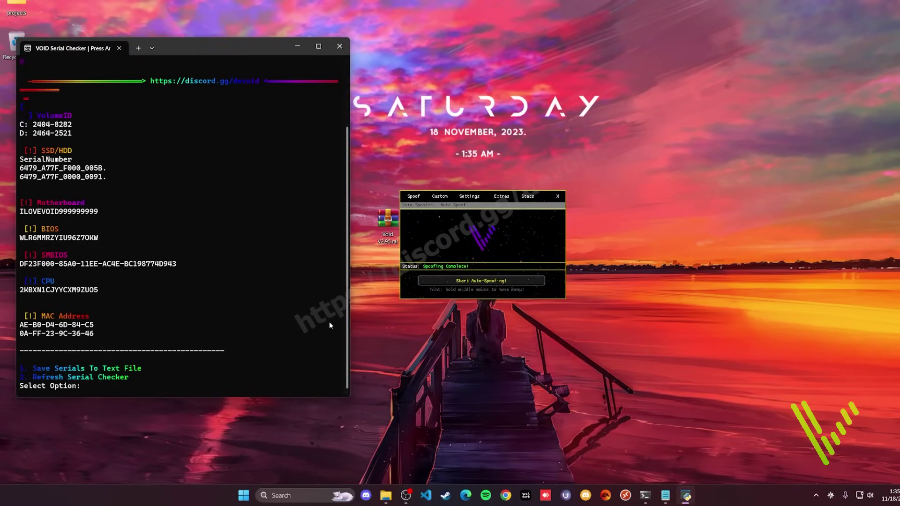
click(254, 352)
Step: Refresh the checker with option 2 and place OLD Serials.txt beside it
key(2)
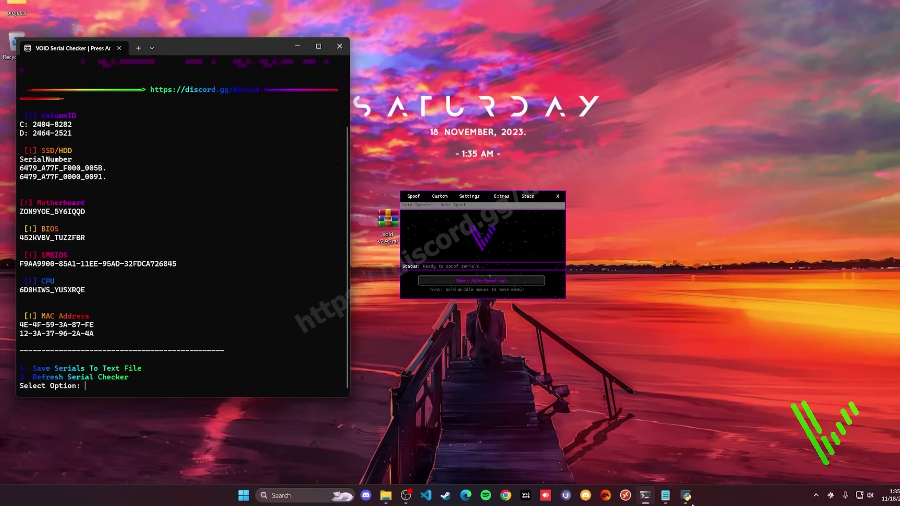
click(666, 496)
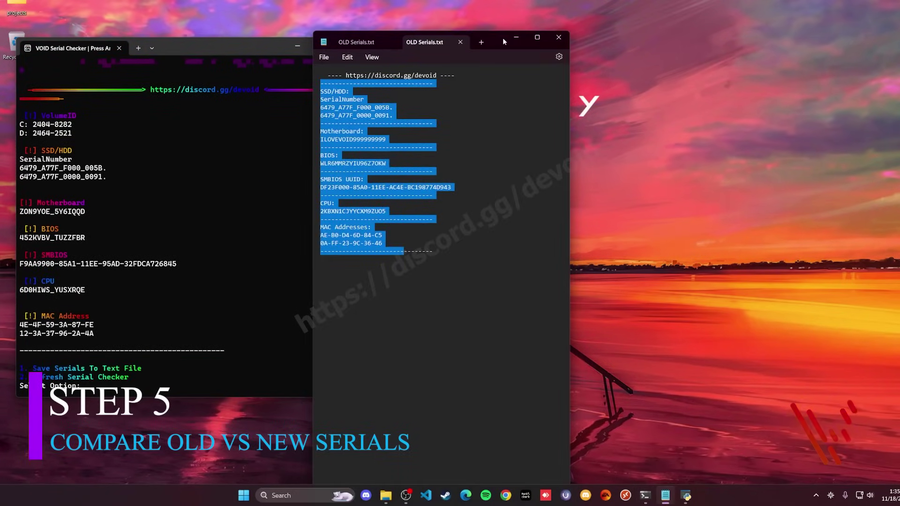
drag(502, 38, 598, 45)
Step: Highlight the old MAC, CPU, SMBIOS and SSD serials to compare with the new readings
click(493, 245)
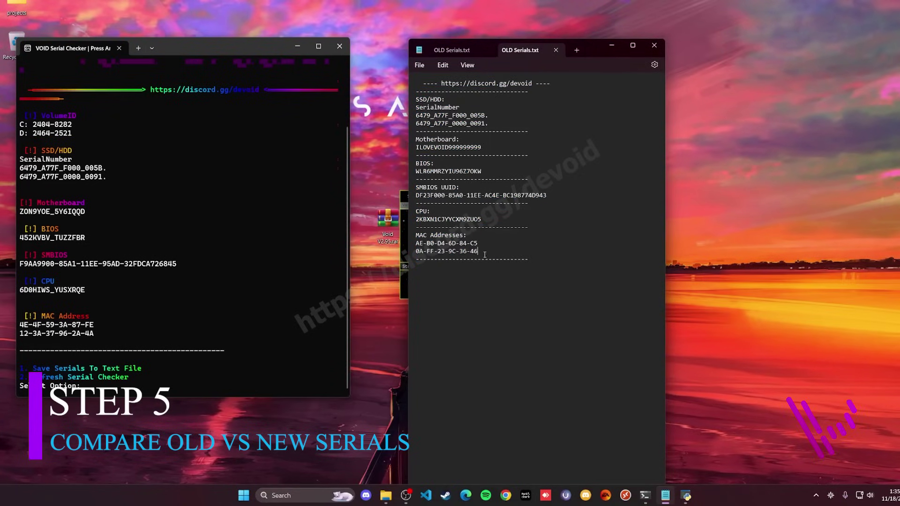
drag(483, 253, 422, 244)
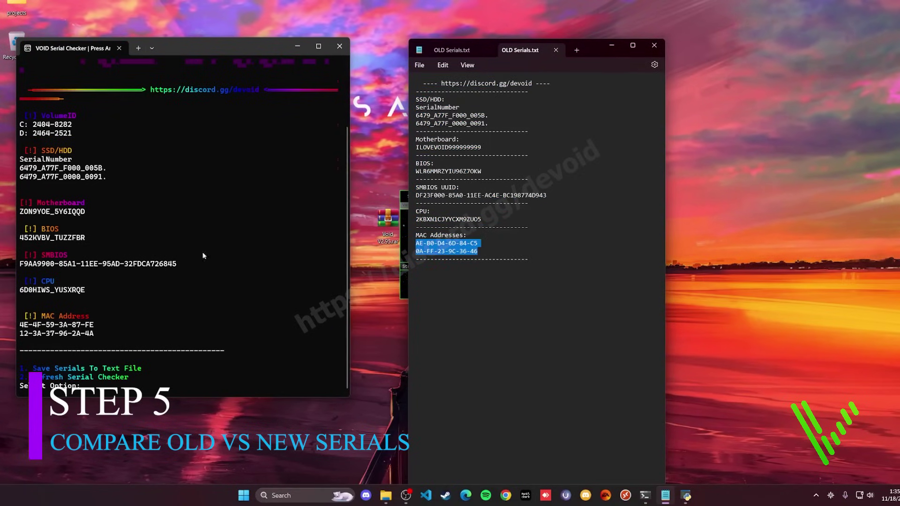
drag(482, 219, 411, 222)
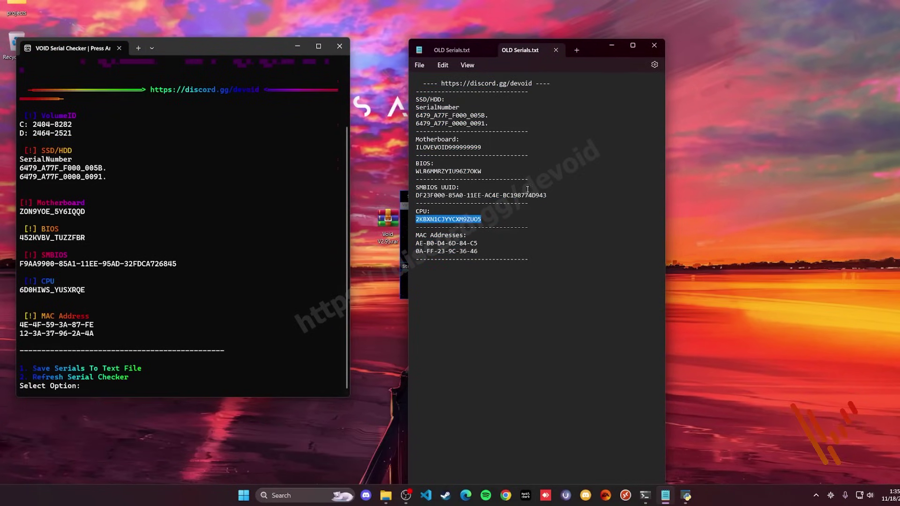
drag(547, 195, 415, 148)
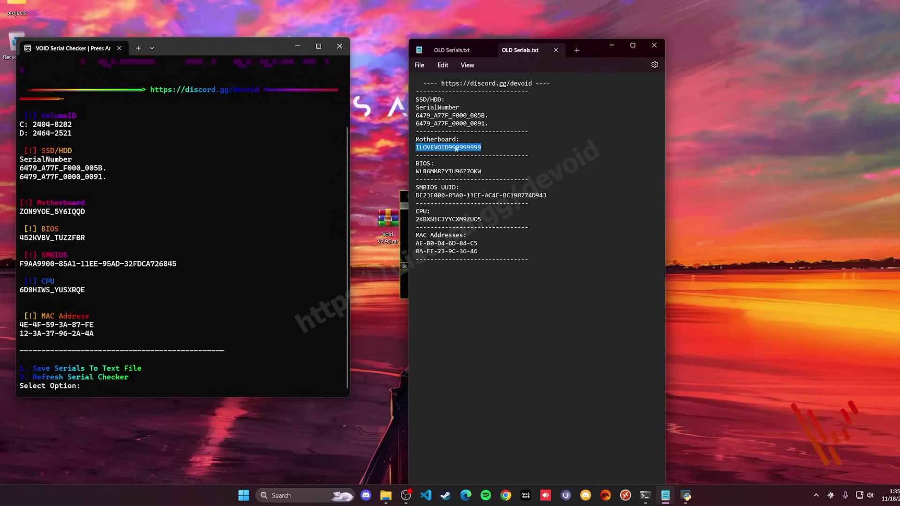
drag(489, 123, 411, 117)
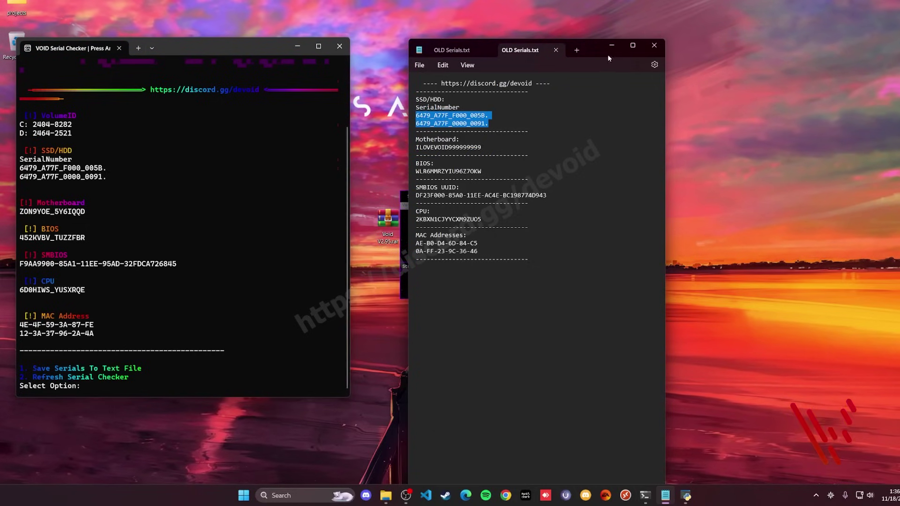
drag(594, 48, 536, 48)
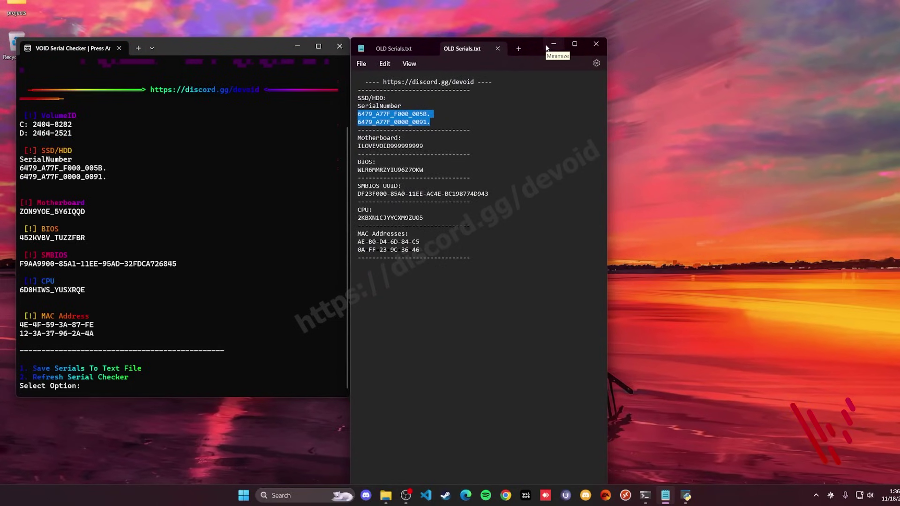
Step: Custom-spoof with motherboard serial ILOVEVOID333333333 and dismiss the completion message
click(546, 47)
click(448, 196)
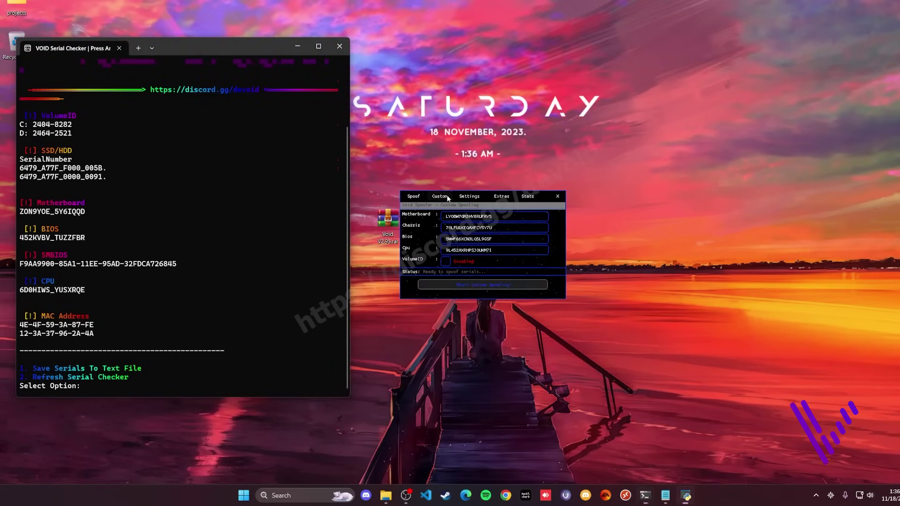
drag(496, 216, 442, 225)
text(1ILOVEVOID333333333)
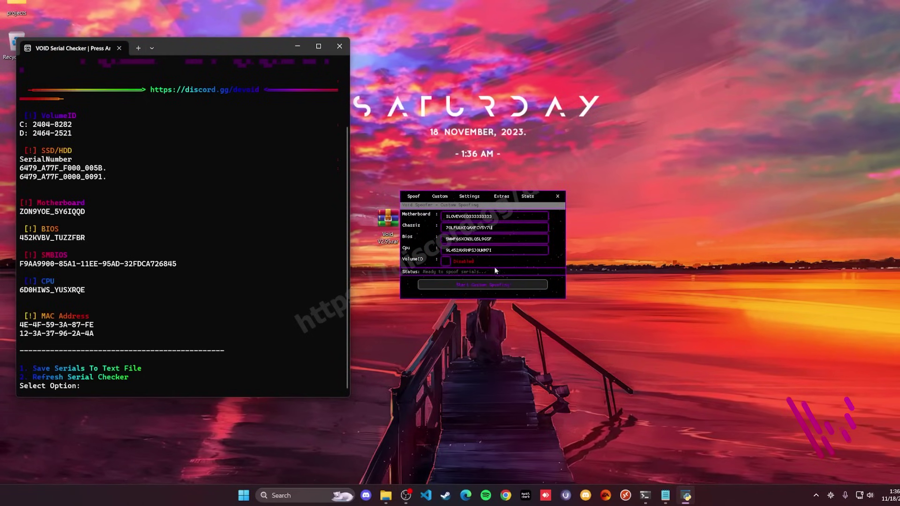
click(514, 284)
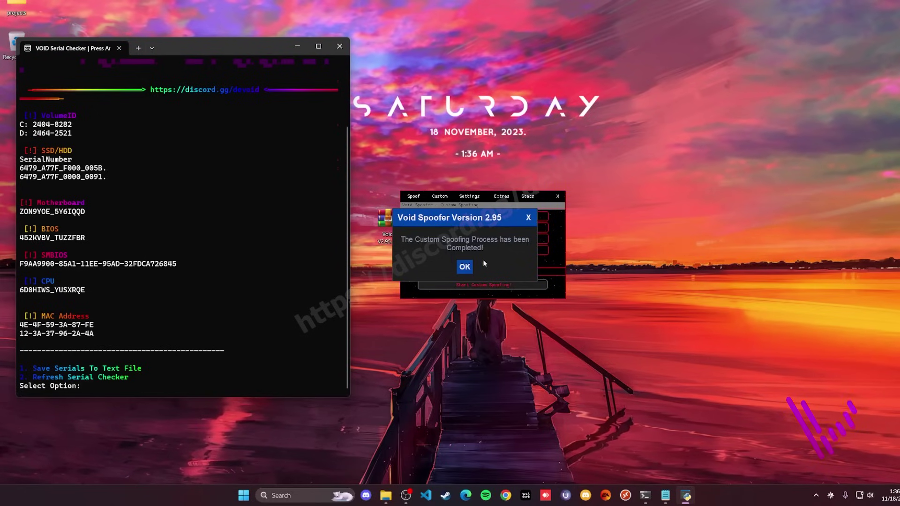
click(469, 268)
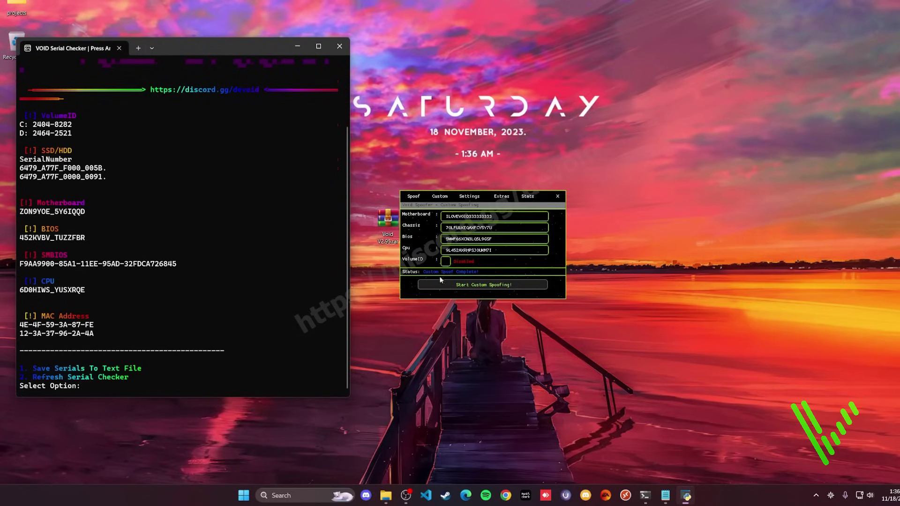
Step: Refresh the checker with option 2 to show ILOVEVOID333333333, then return the spoofer to Spoof
click(244, 352)
key(2)
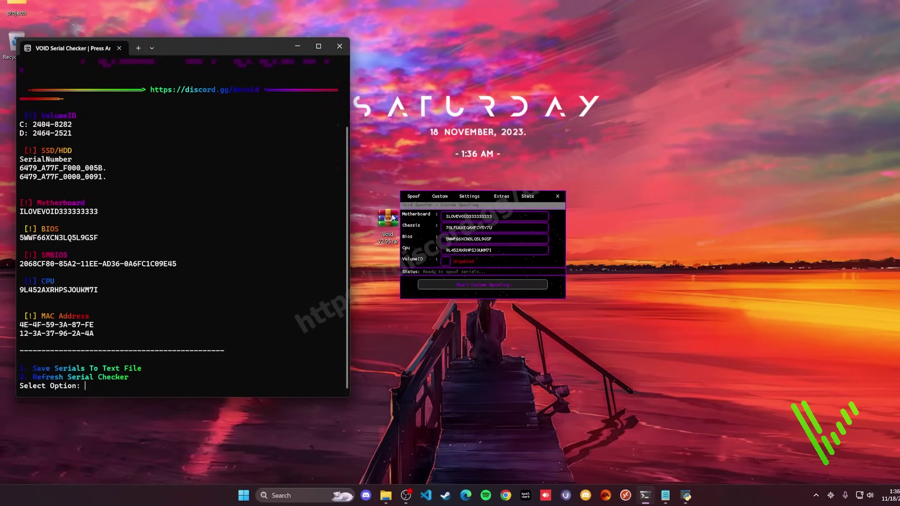
click(467, 218)
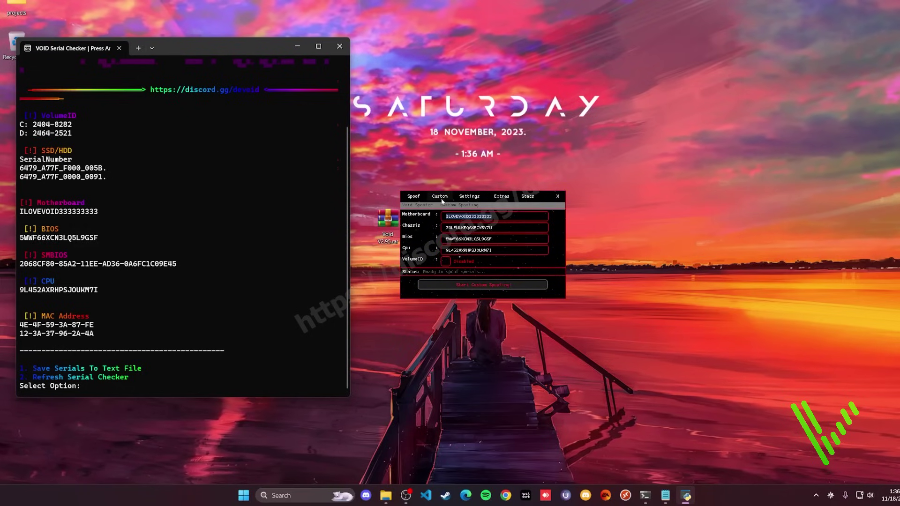
click(413, 196)
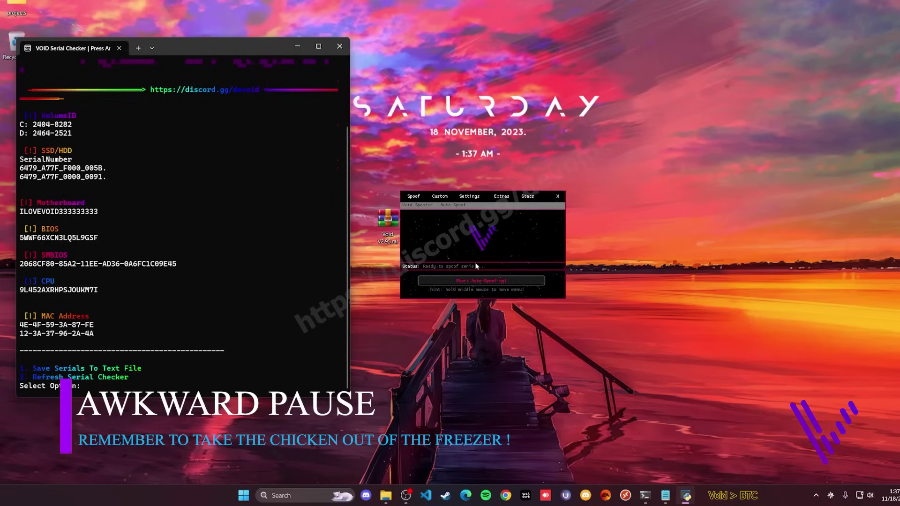
Step: Highlight the new MAC address values in the checker, then clear the highlight
drag(106, 334, 20, 331)
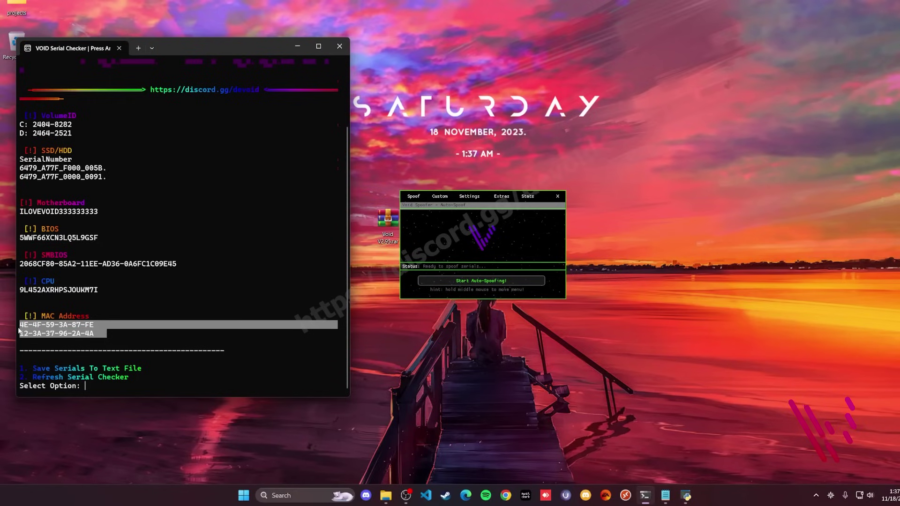
click(165, 336)
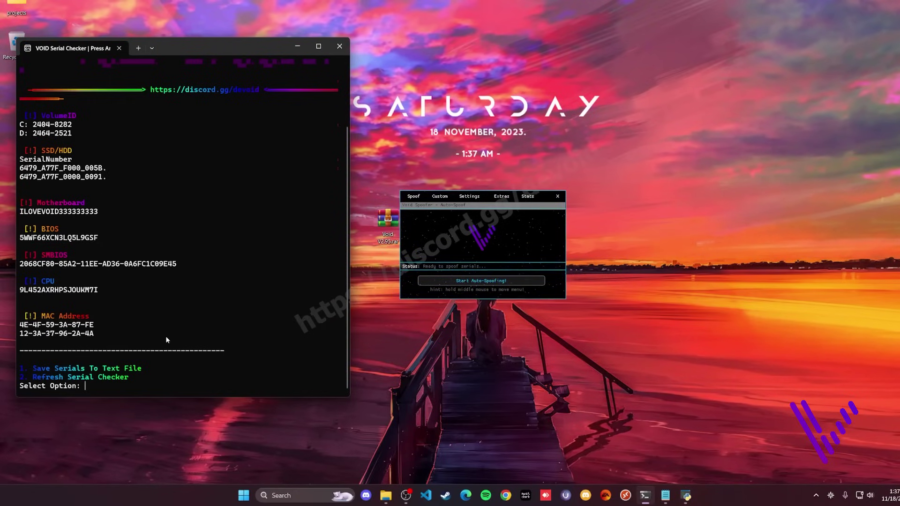